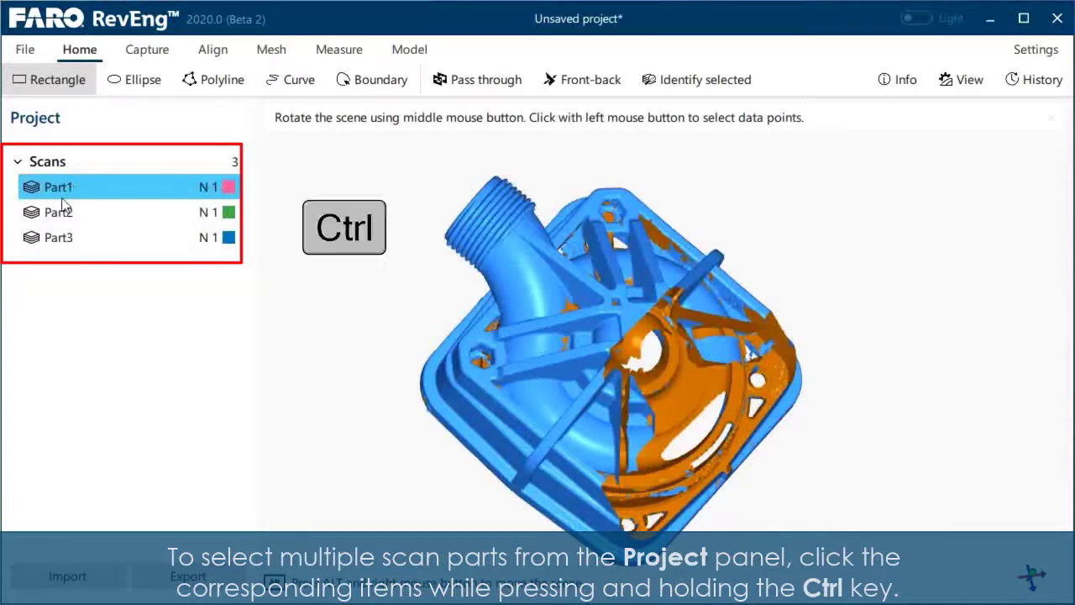
Step: Select Part2 and Part3 with Part1 and switch the viewer colour mode to Assigned
left_click(54, 216, "ctrl")
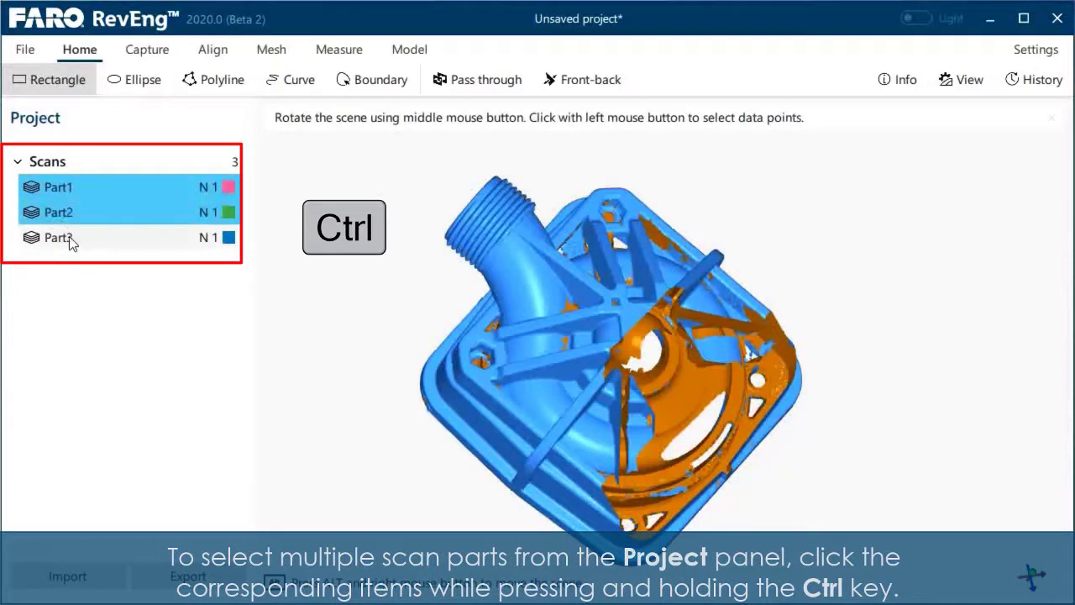
left_click(55, 239, "ctrl")
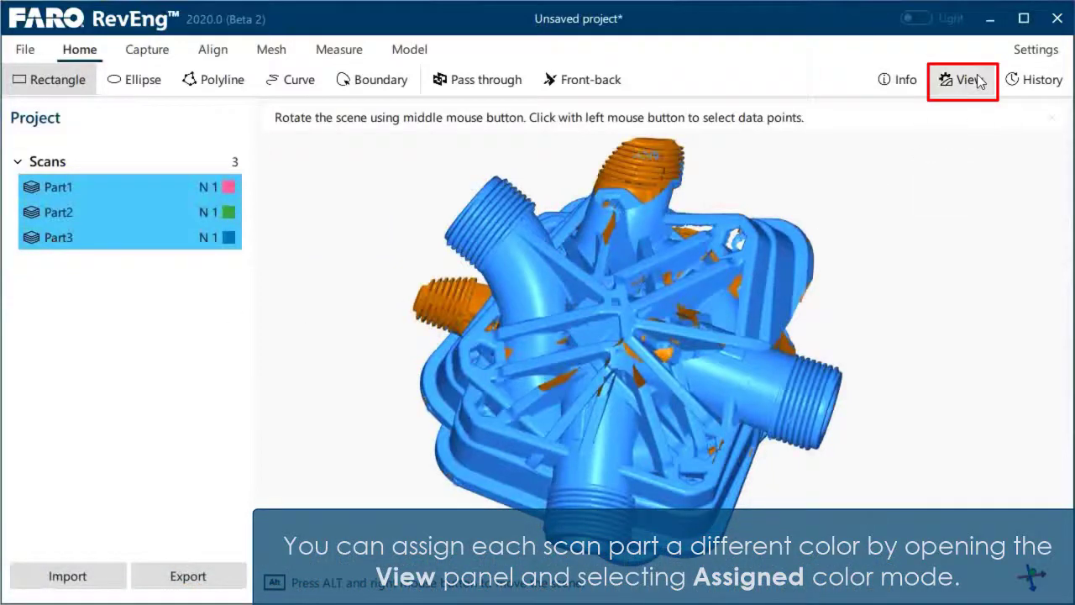
left_click(979, 81)
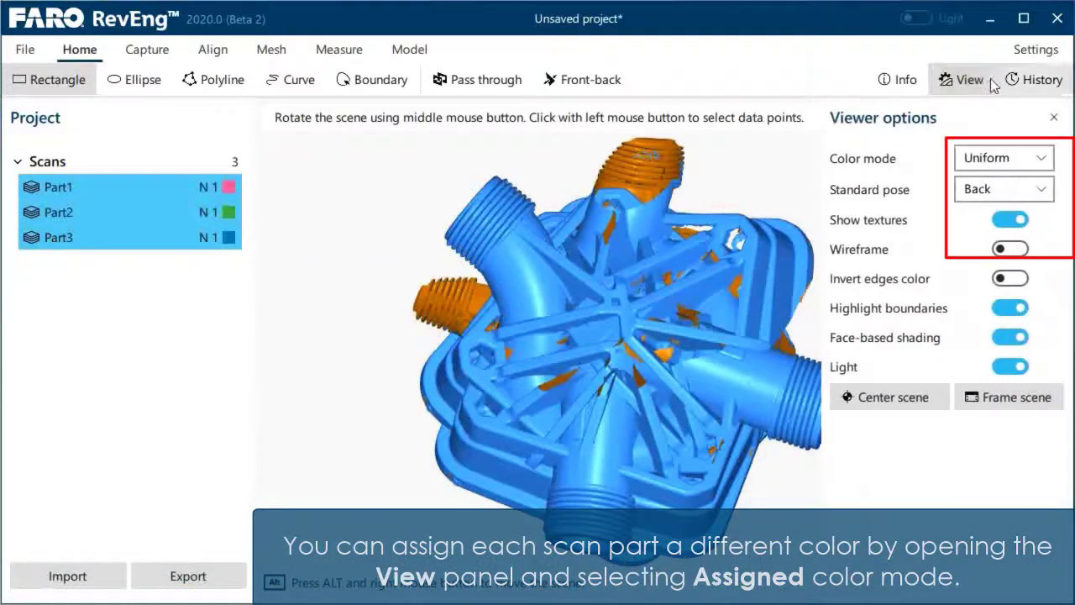
left_click(1041, 161)
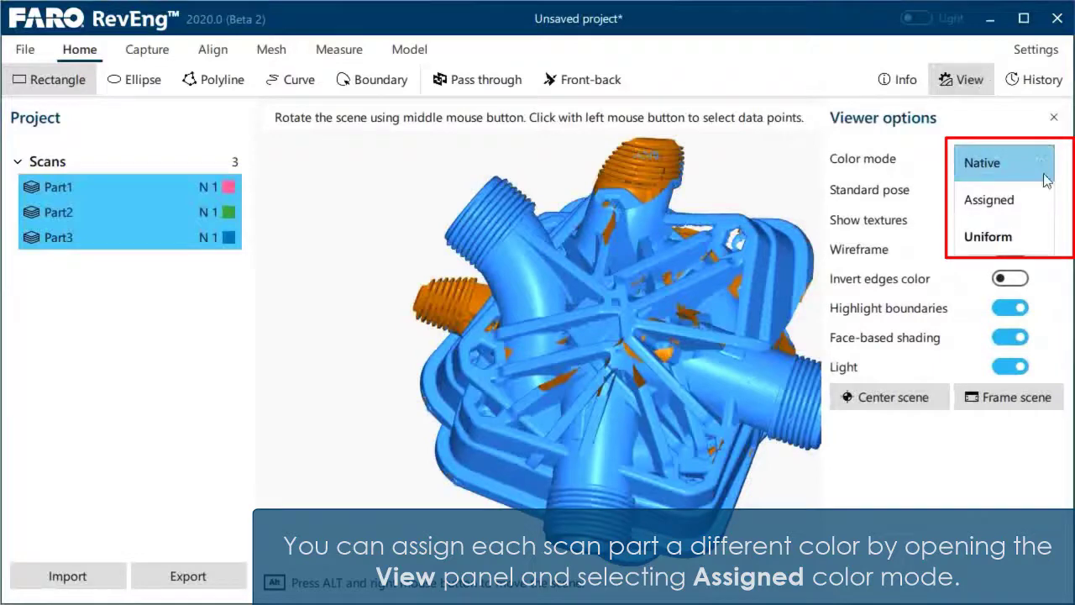
left_click(1032, 201)
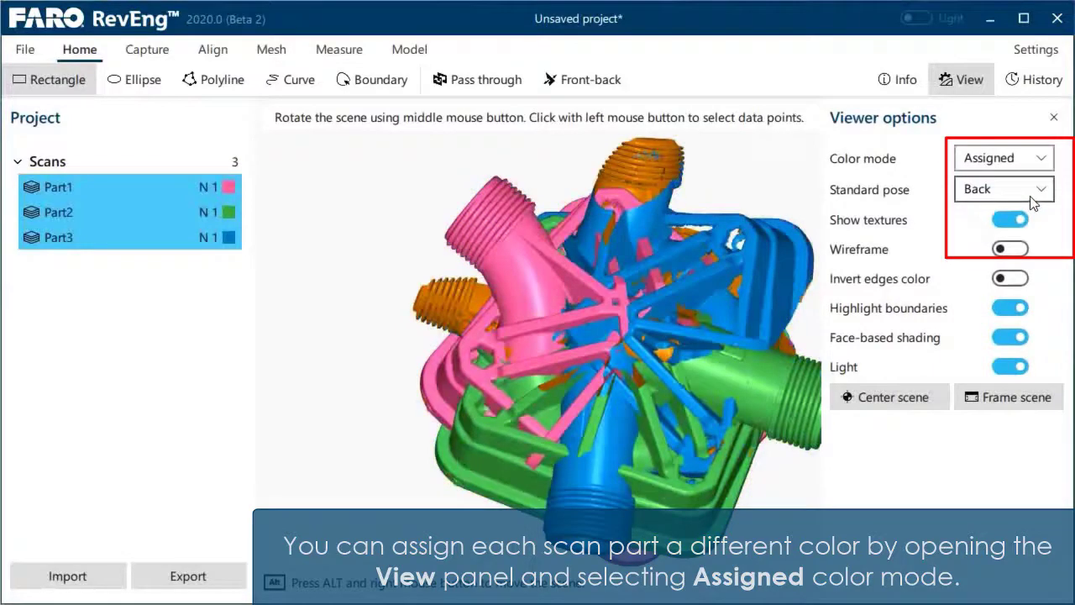
left_click(1053, 118)
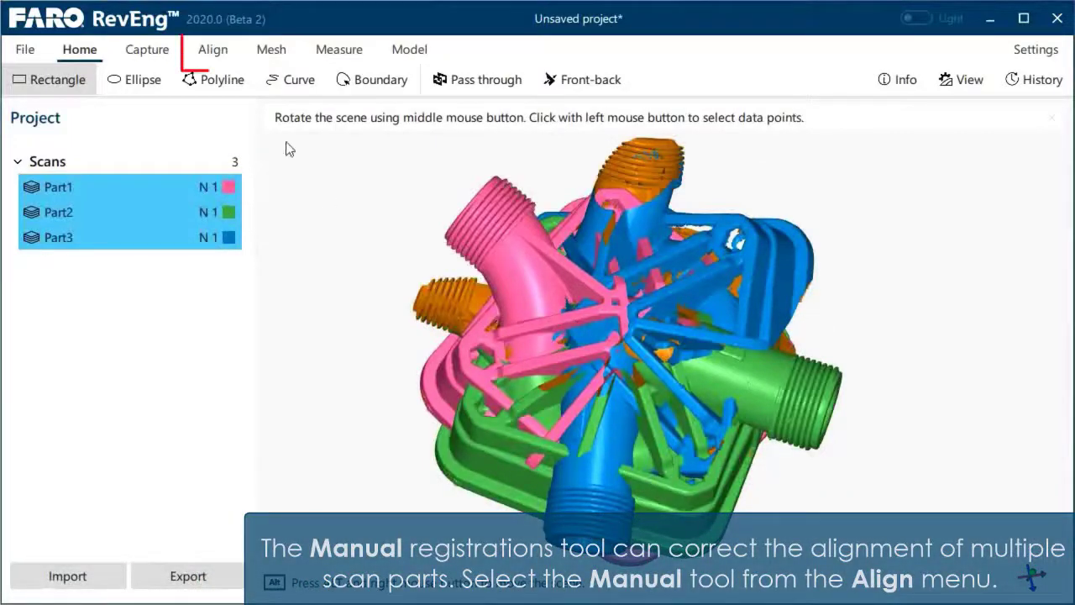
Step: Start Manual registration from the Align tools
left_click(211, 52)
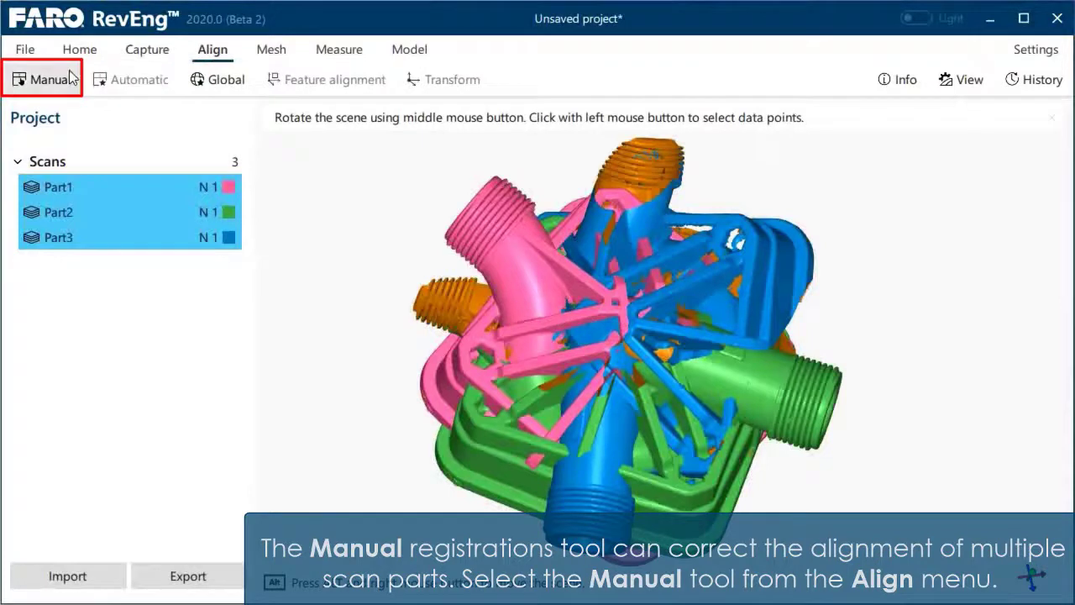
left_click(41, 87)
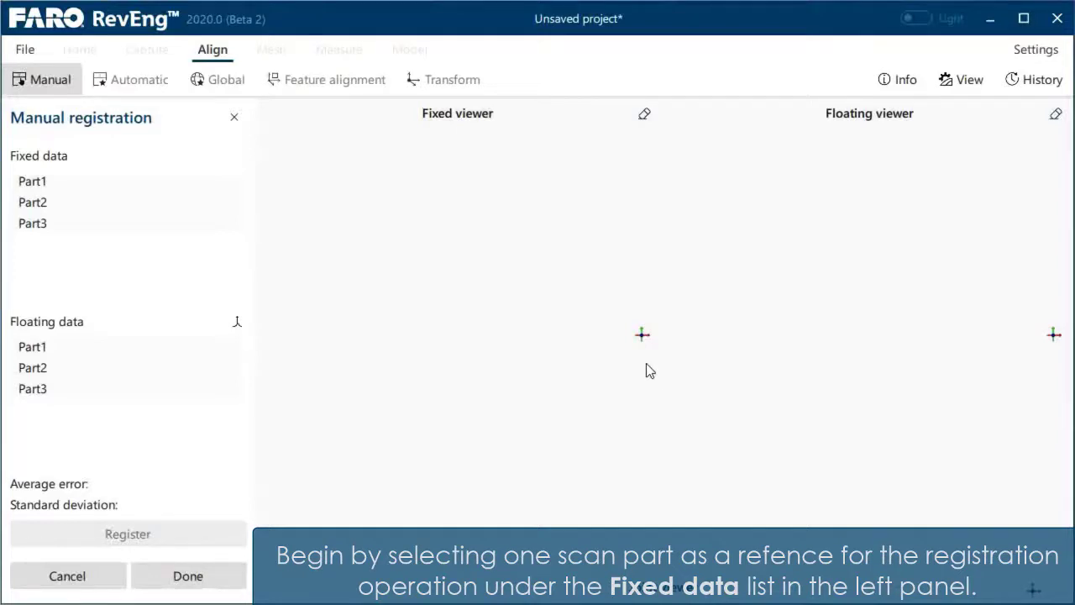
Step: Set Part1 as fixed and Part2 as floating, turning both to matching top-down views
left_click(60, 183)
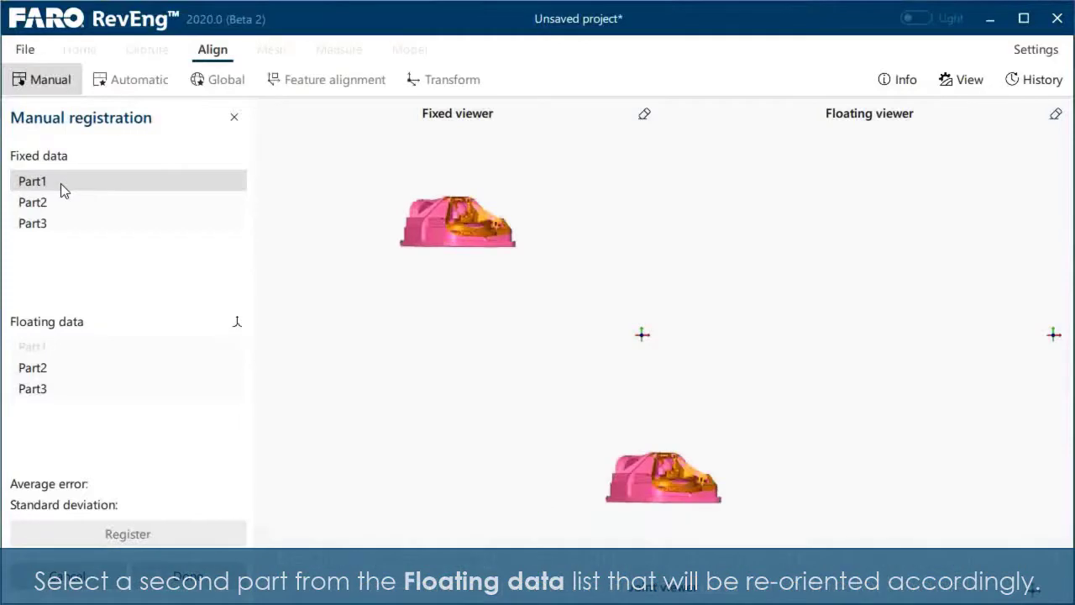
left_click(47, 374)
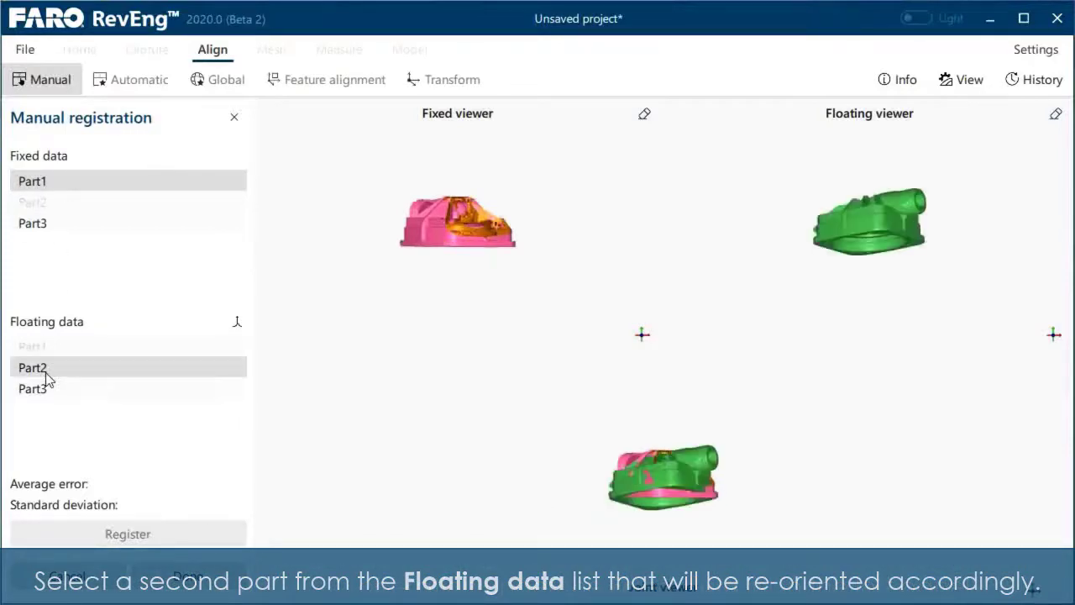
left_click_drag(432, 183, 462, 202)
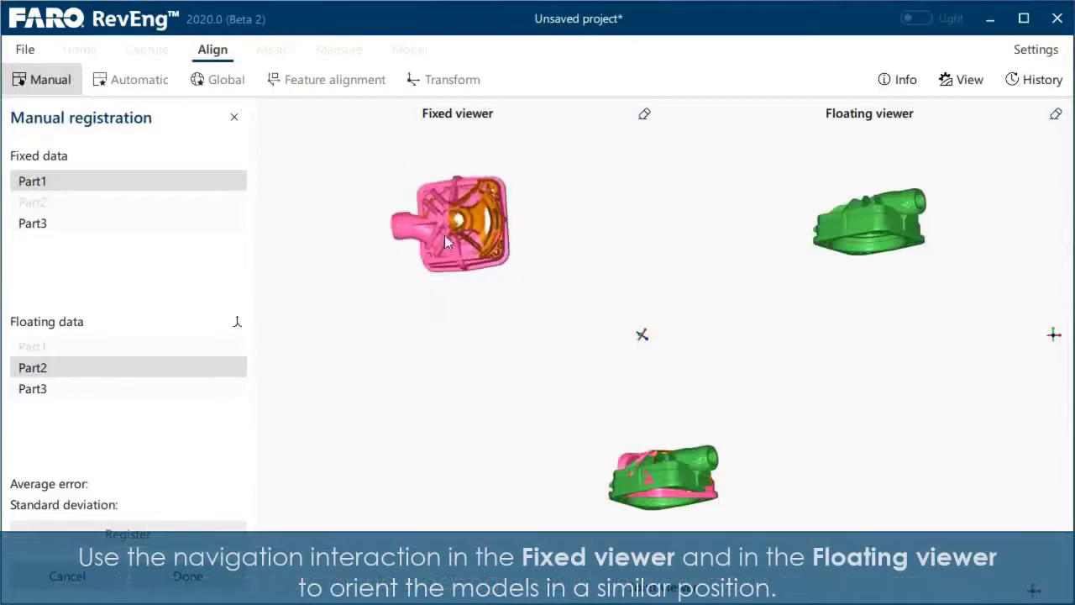
scroll(466, 205, "up", 5)
left_click_drag(856, 209, 914, 249)
scroll(785, 210, "up", 4)
left_click_drag(785, 210, 844, 225)
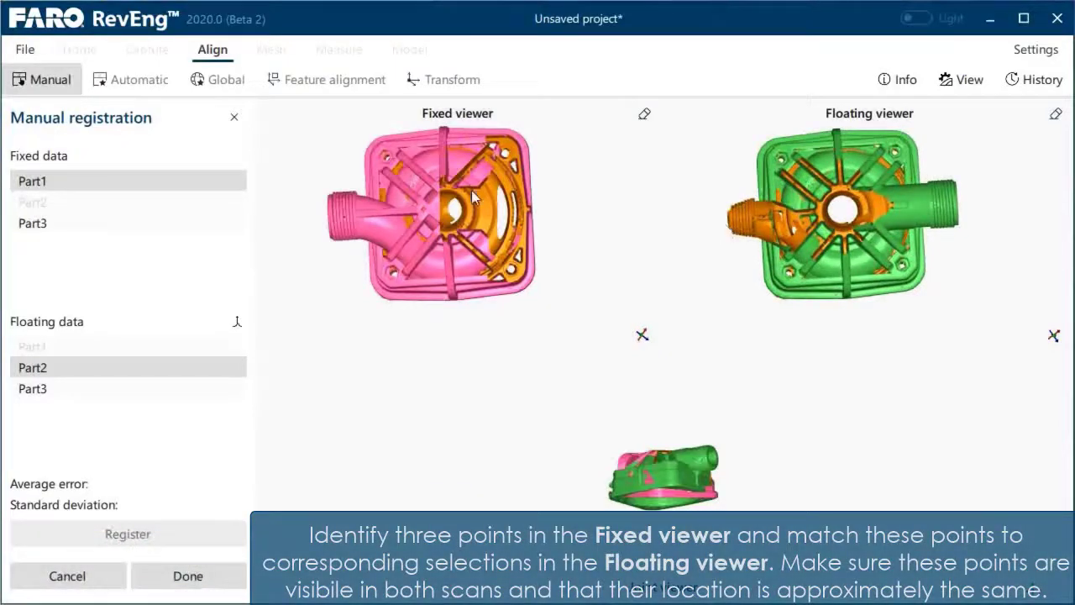
Step: Pick three matching point pairs on Part1 and Part2 to register them
left_click(432, 157)
left_click(460, 161)
left_click(832, 165)
left_click(858, 167)
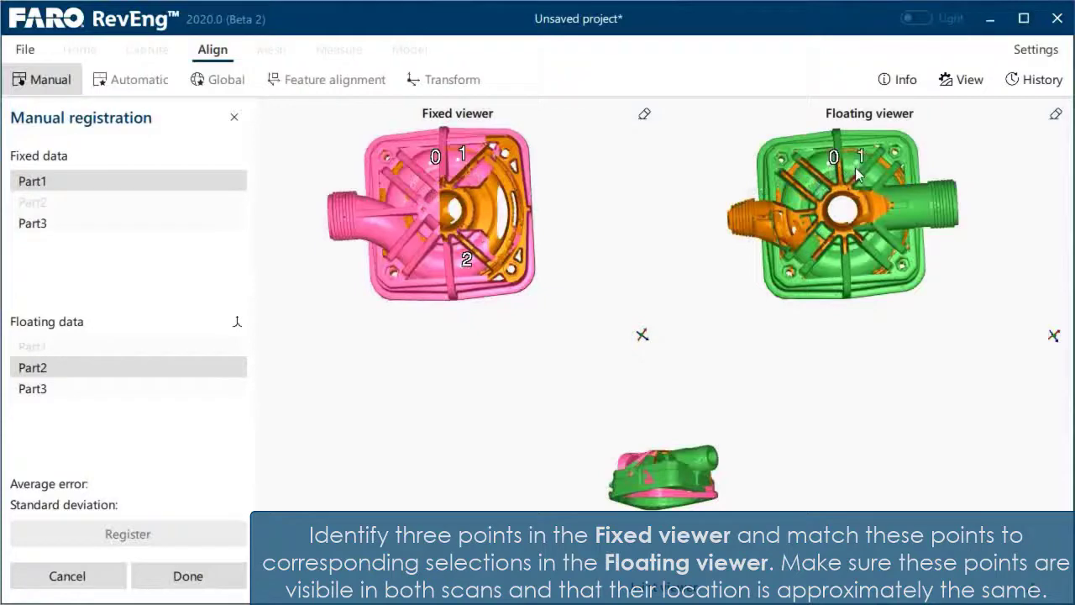
left_click(861, 260)
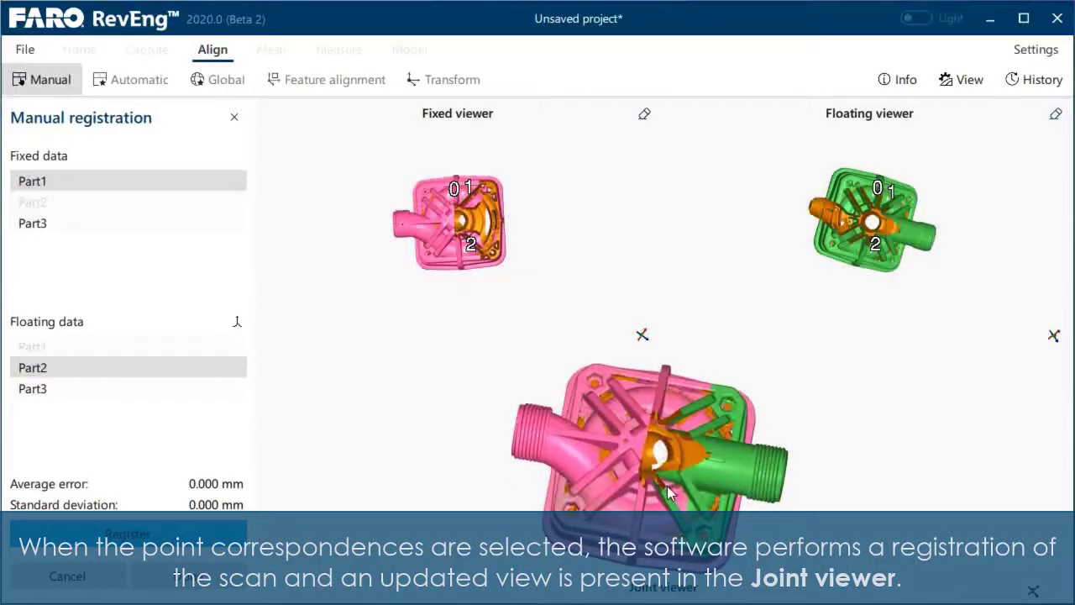
Step: Fix the registered Part2 and choose Part3 as floating data, oriented like the fixed model
left_click(238, 323)
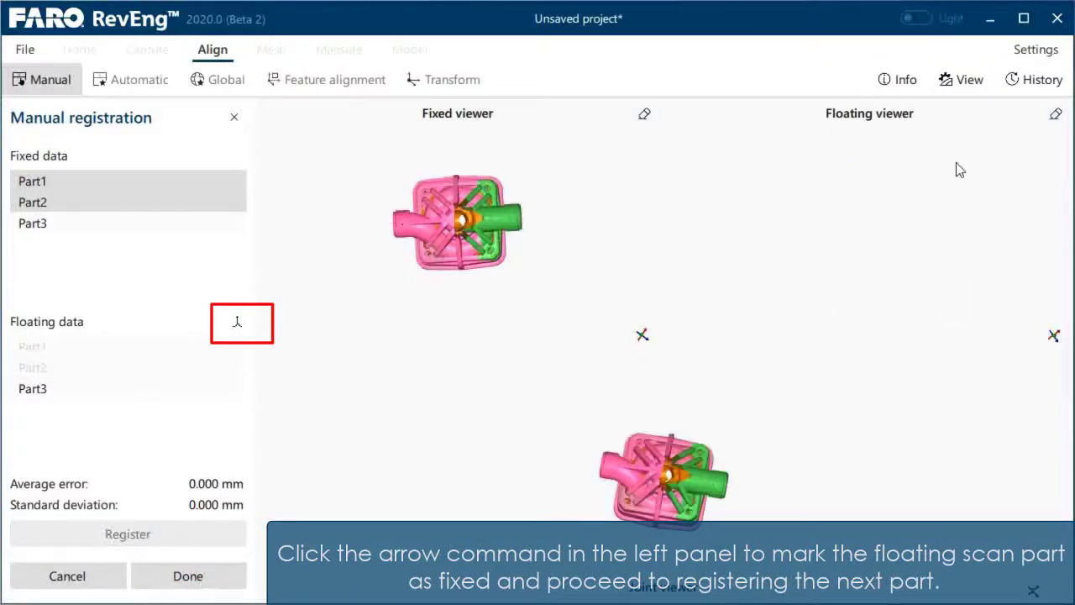
left_click(47, 398)
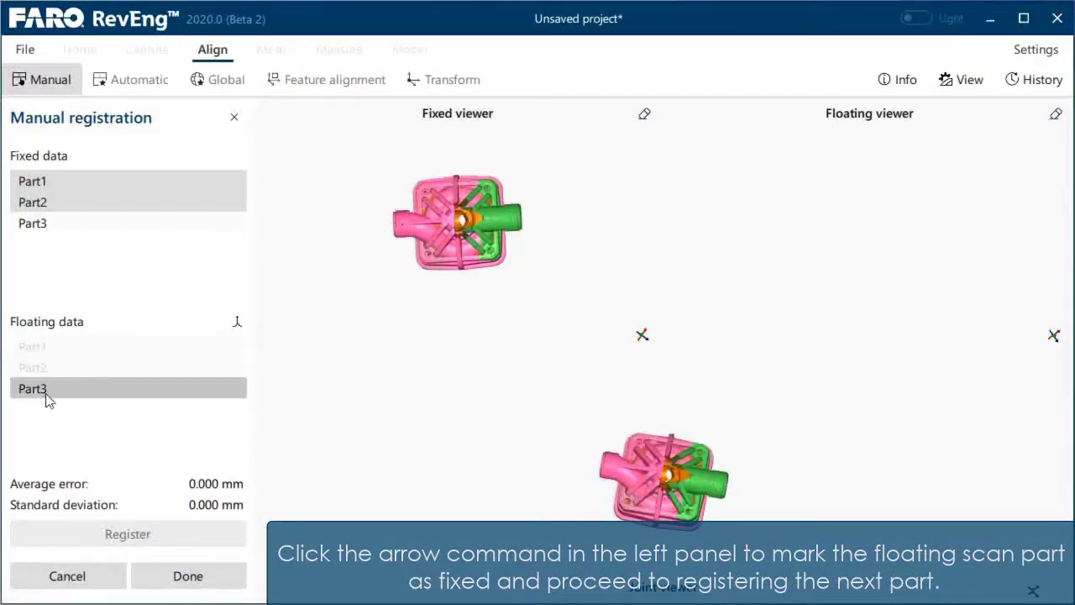
left_click_drag(943, 271, 888, 226)
scroll(845, 220, "up", 5)
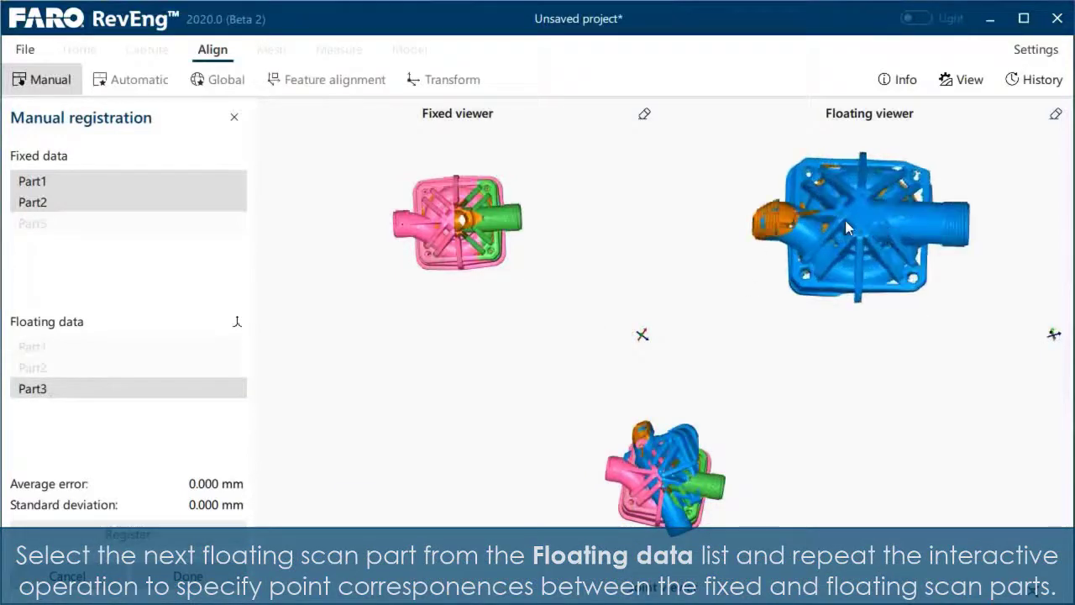
scroll(477, 210, "up", 5)
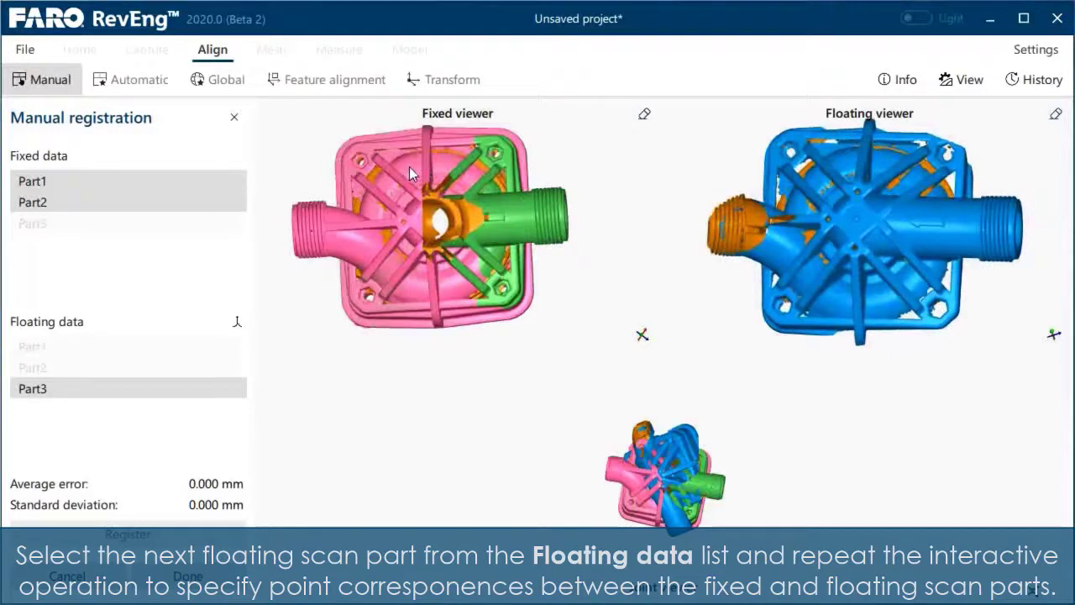
Step: Match points between the fixed model and Part3, inspect the joint result, and fix Part3
left_click(445, 167)
left_click(844, 160)
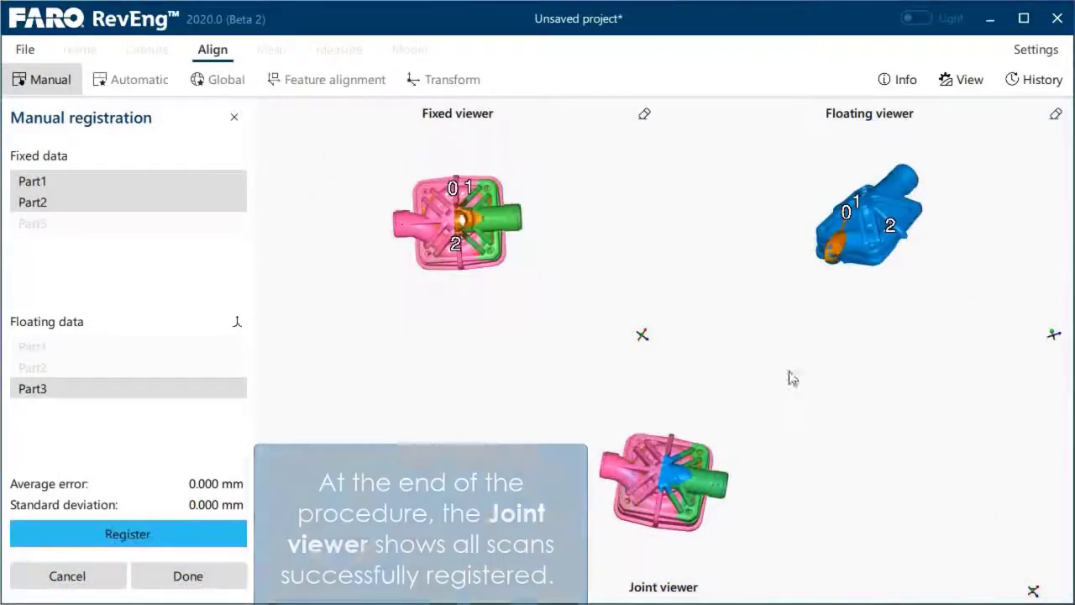
scroll(708, 501, "up", 5)
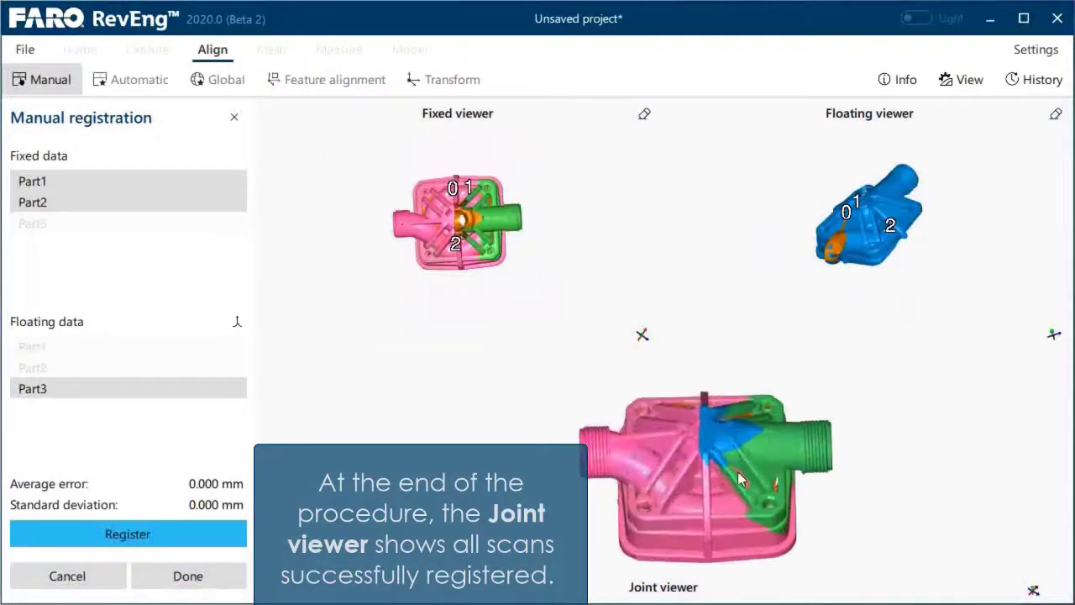
left_click_drag(712, 459, 664, 469)
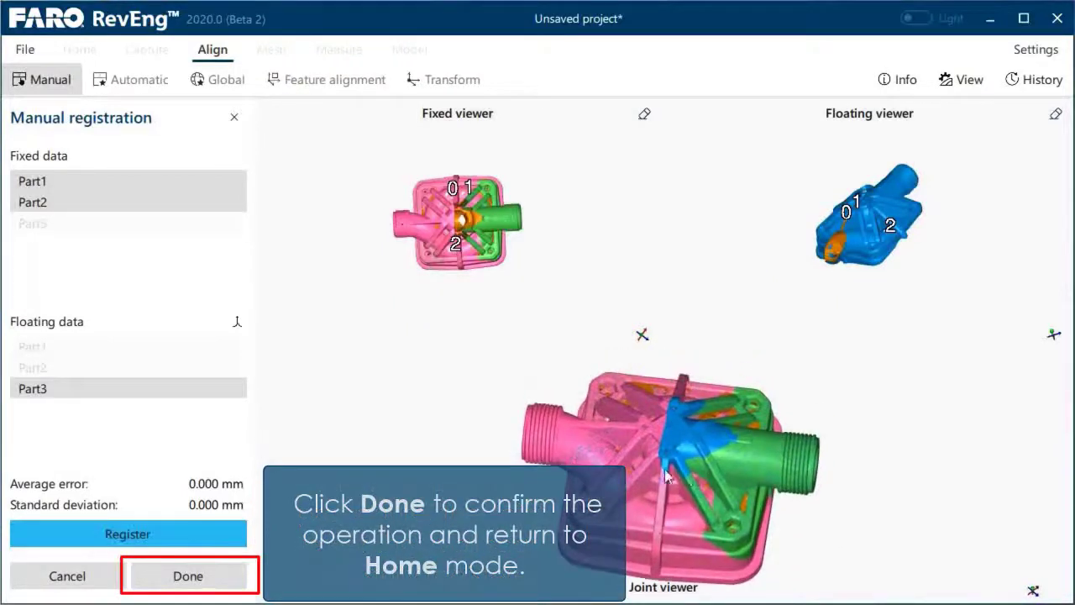
left_click(238, 324)
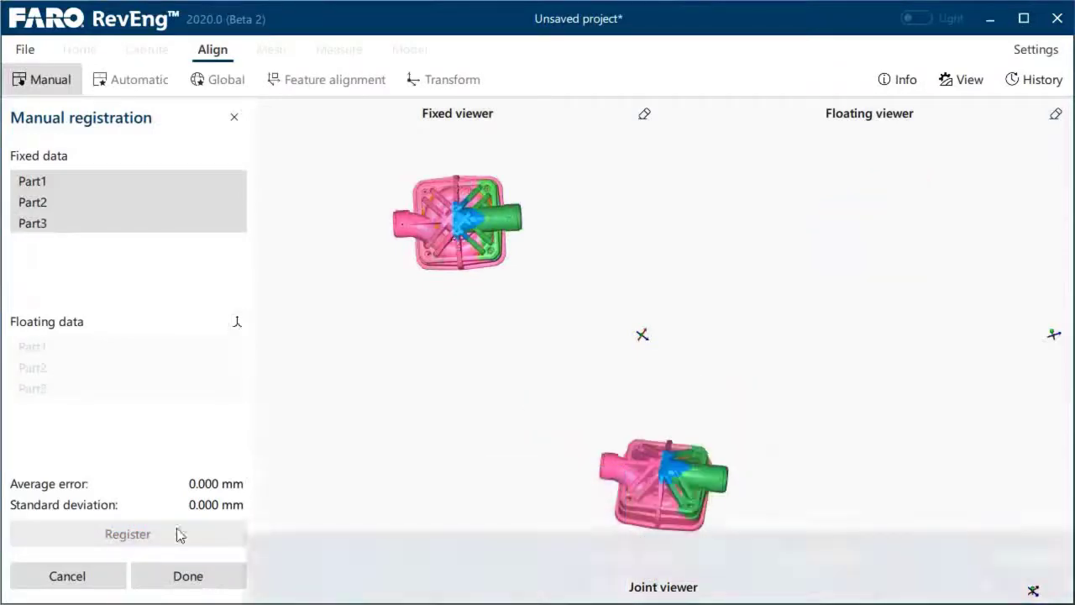
Step: Finish manual registration, then undo it from Command History after toggling undo/redo to compare
left_click(189, 576)
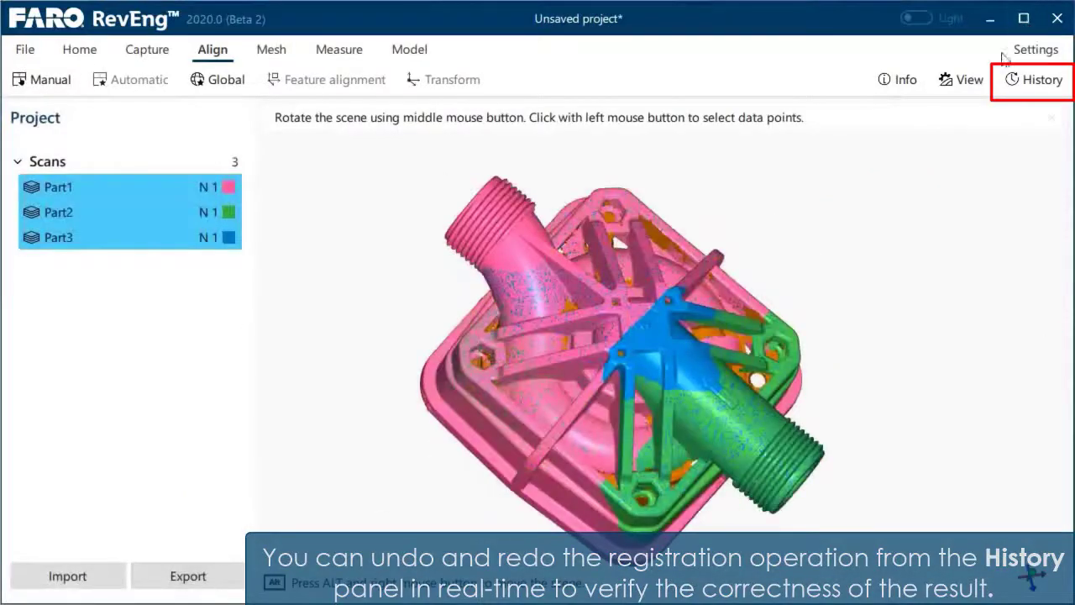
left_click(1014, 74)
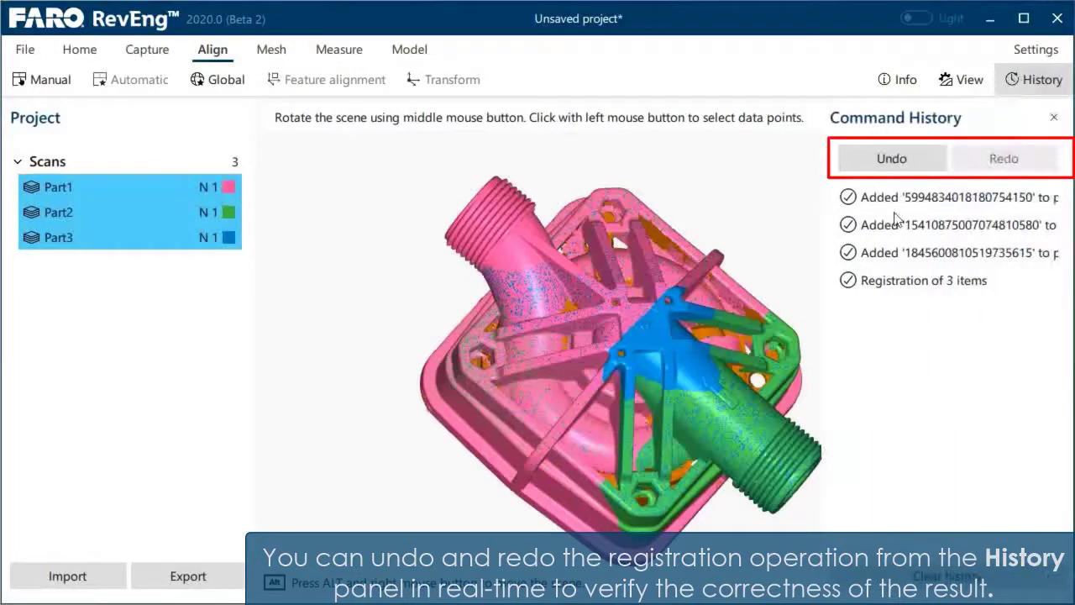
left_click(887, 159)
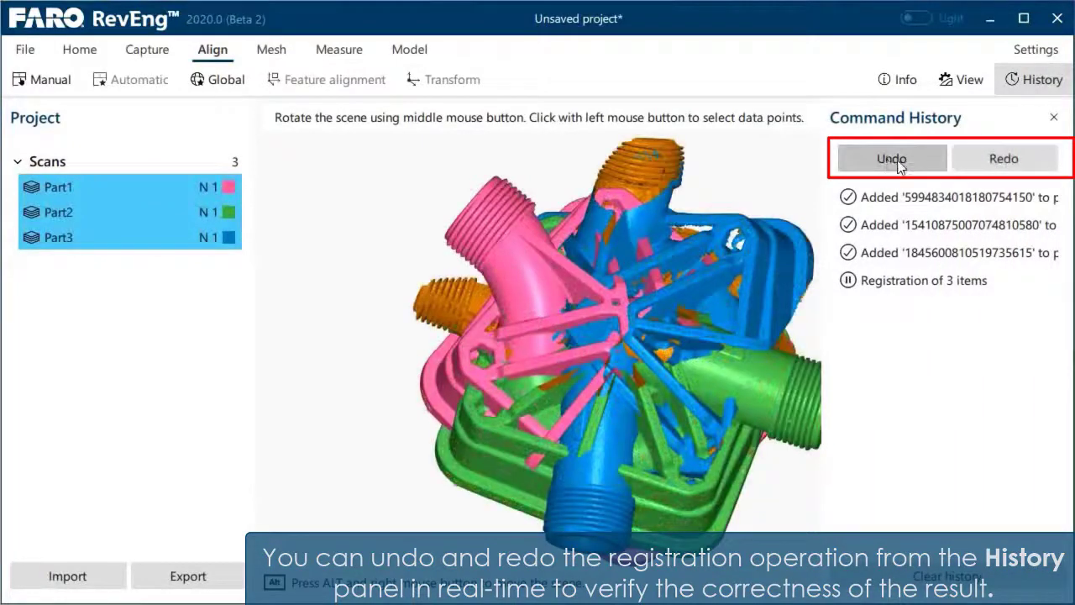
left_click(1004, 159)
left_click(890, 156)
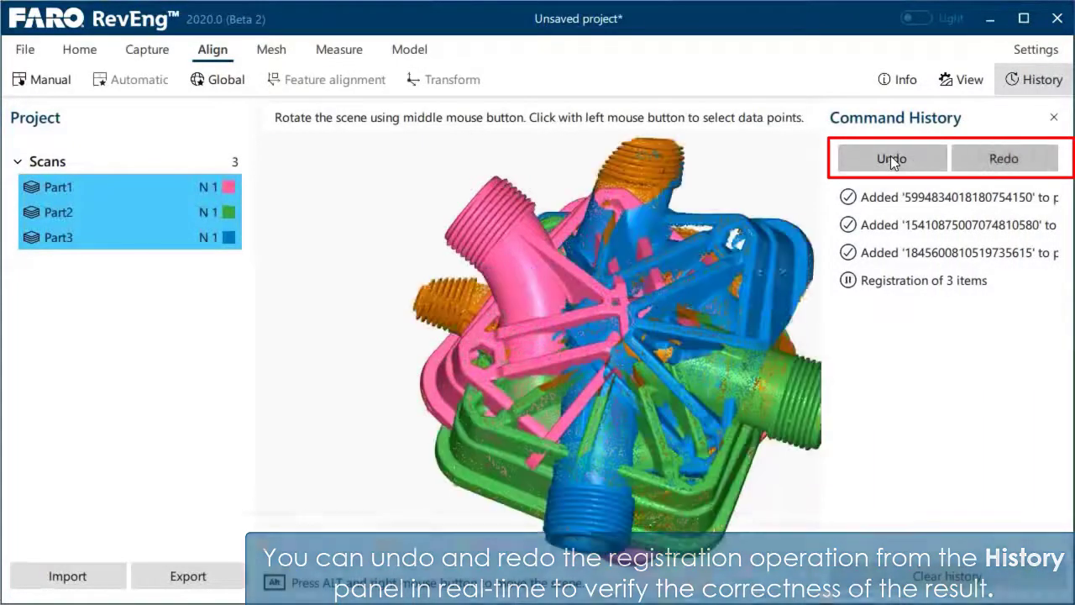
left_click(1003, 159)
left_click(898, 162)
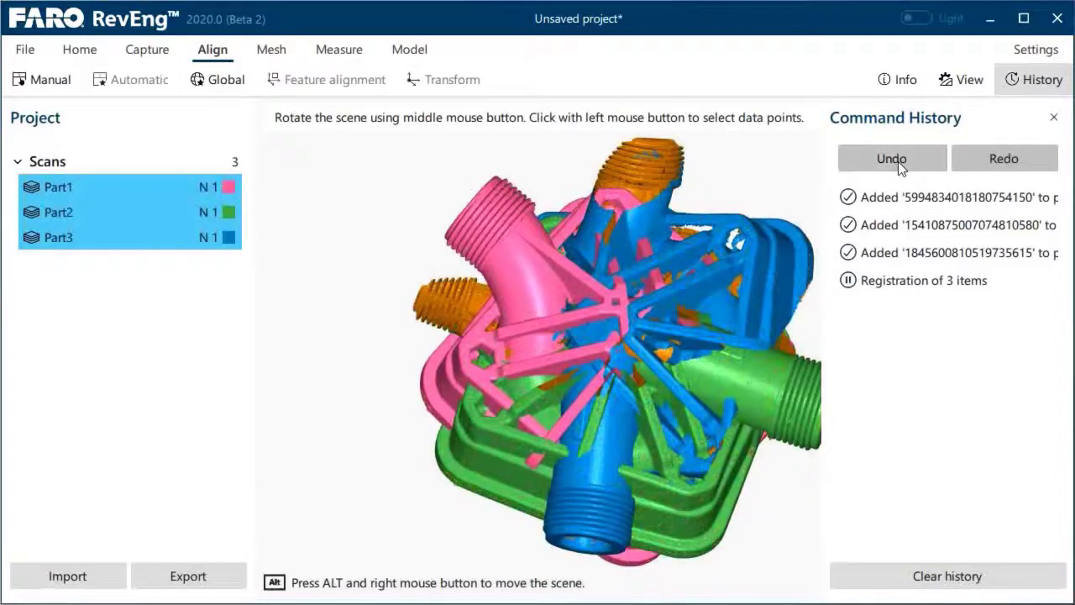
left_click(1053, 117)
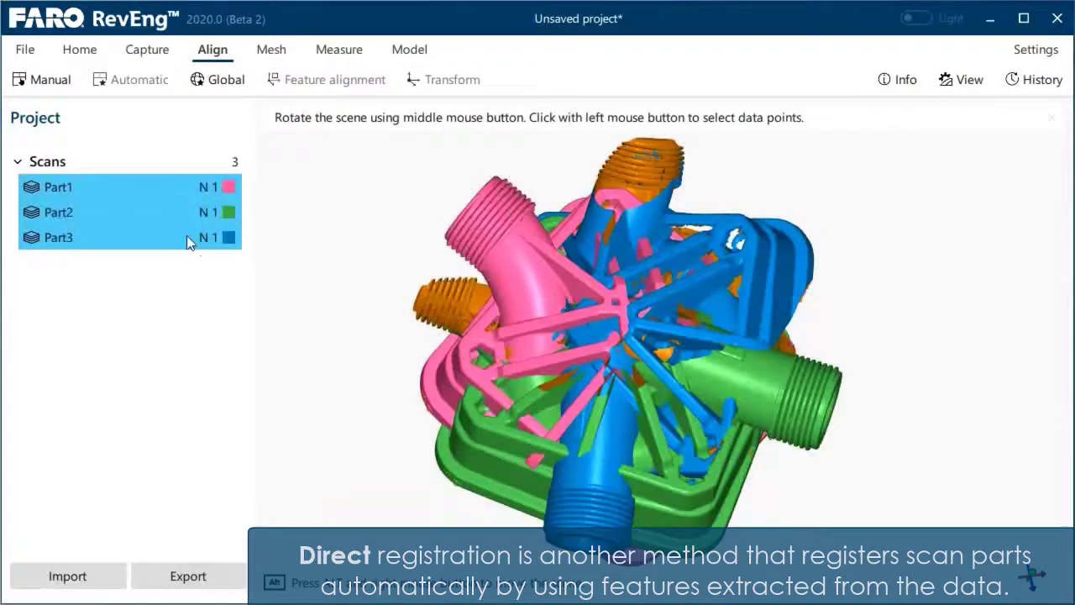
Step: Promote Part1, Part2 and Part3 to direct registration from each scan's Promote menu
left_click(69, 188)
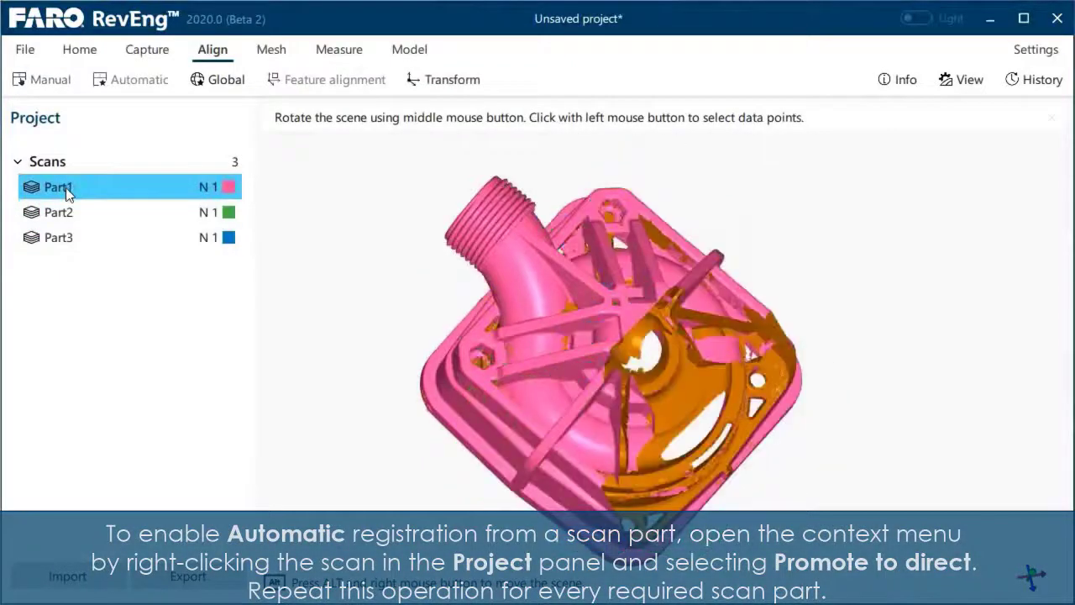
right_click(67, 193)
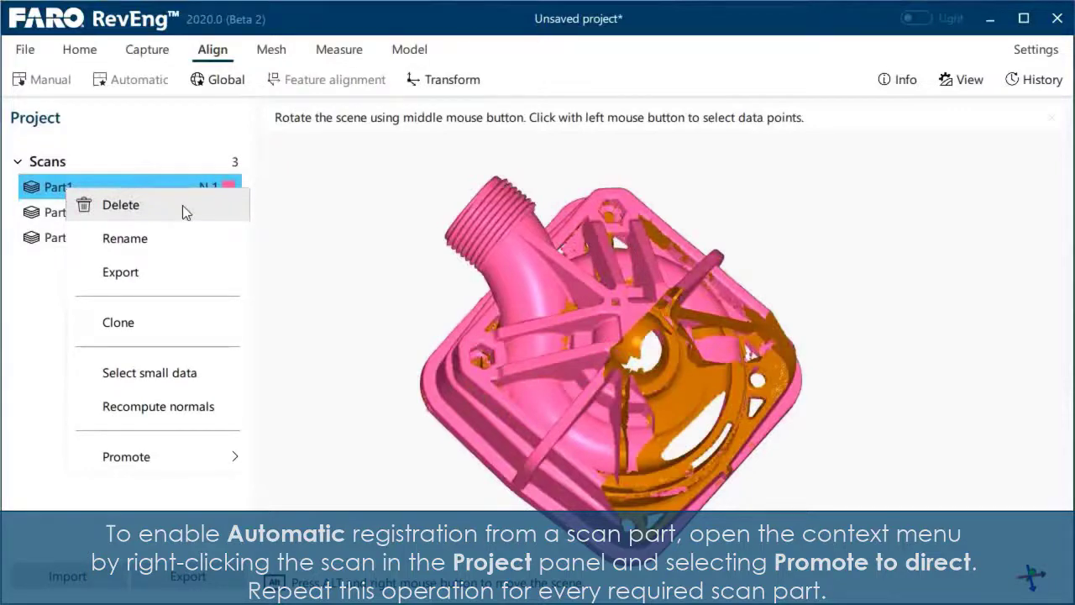
mouse_move(229, 459)
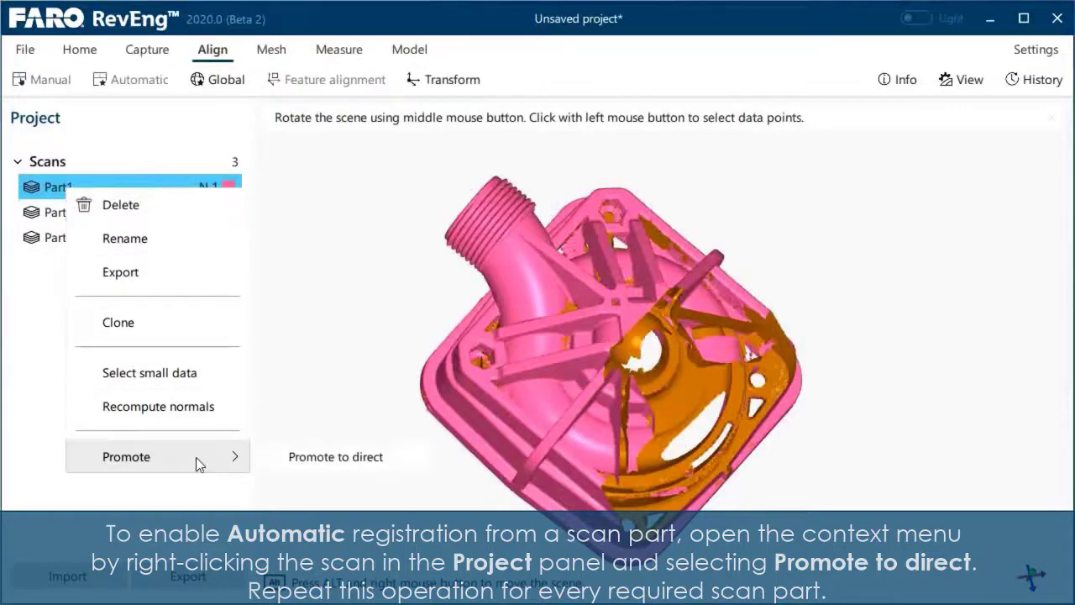
left_click(347, 463)
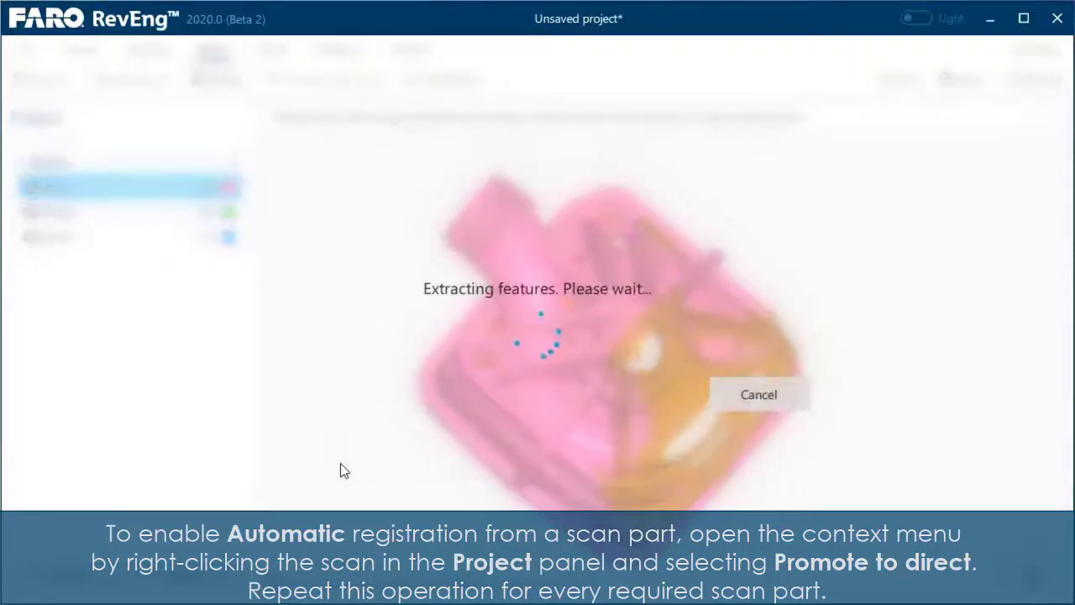
right_click(77, 214)
mouse_move(196, 487)
left_click(335, 492)
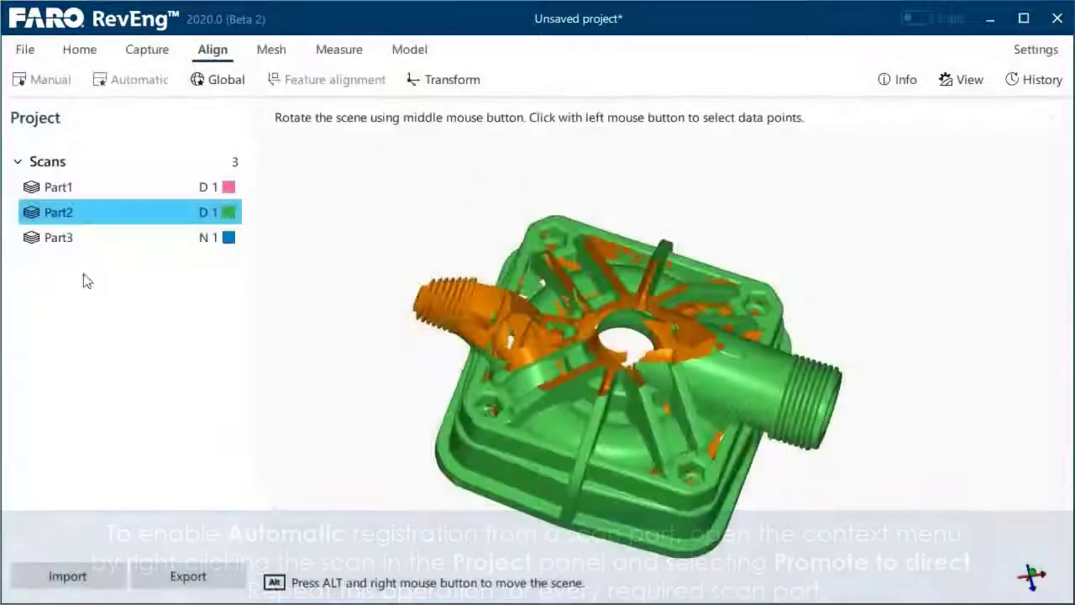
right_click(71, 238)
mouse_move(214, 513)
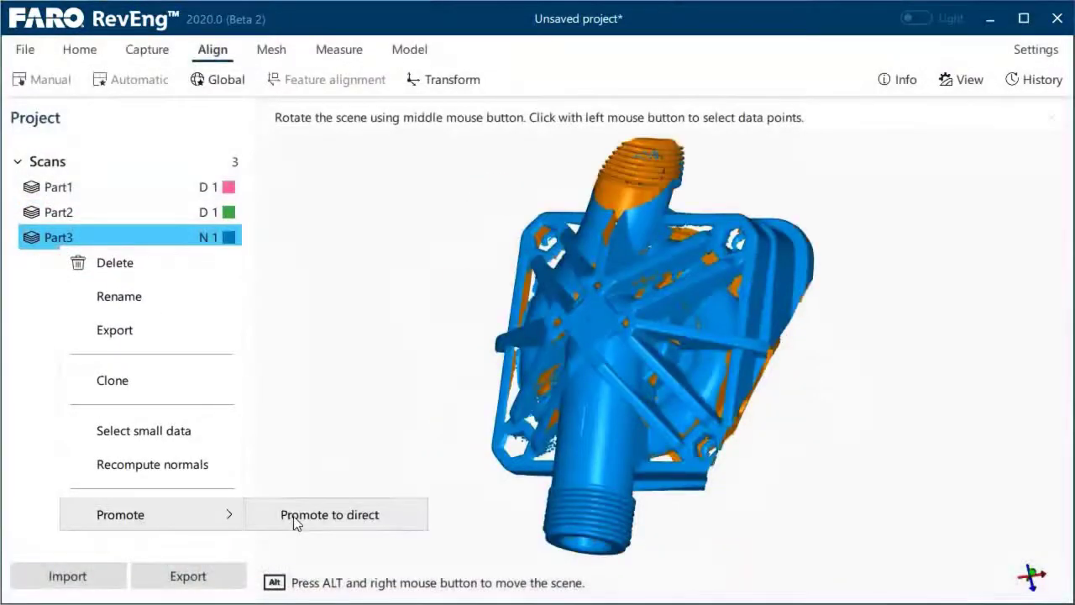
left_click(295, 522)
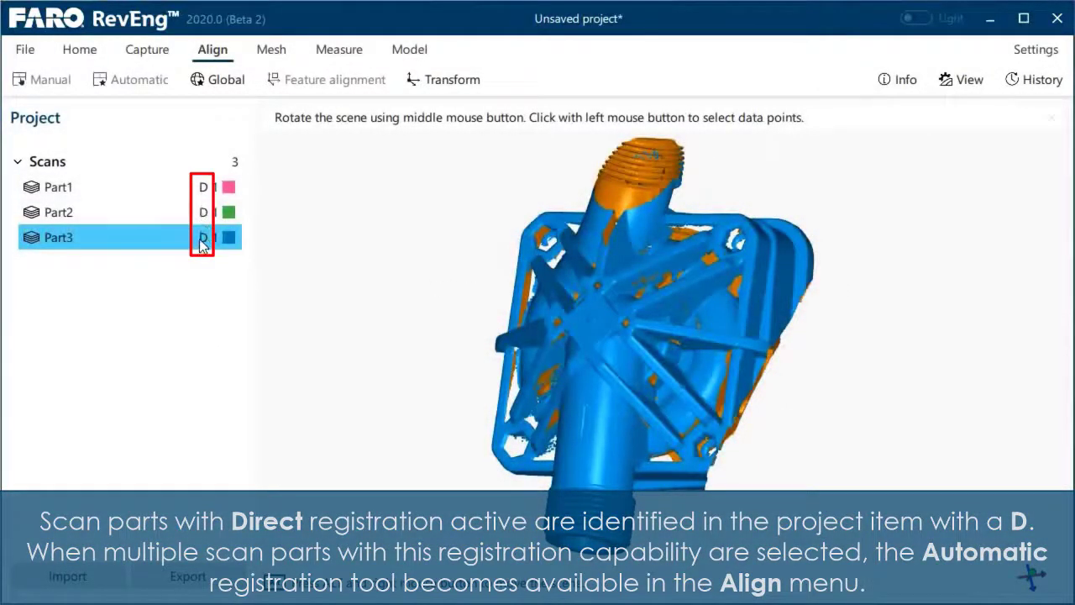
Step: Select all three scans and start Automatic registration
left_click(57, 216, "ctrl")
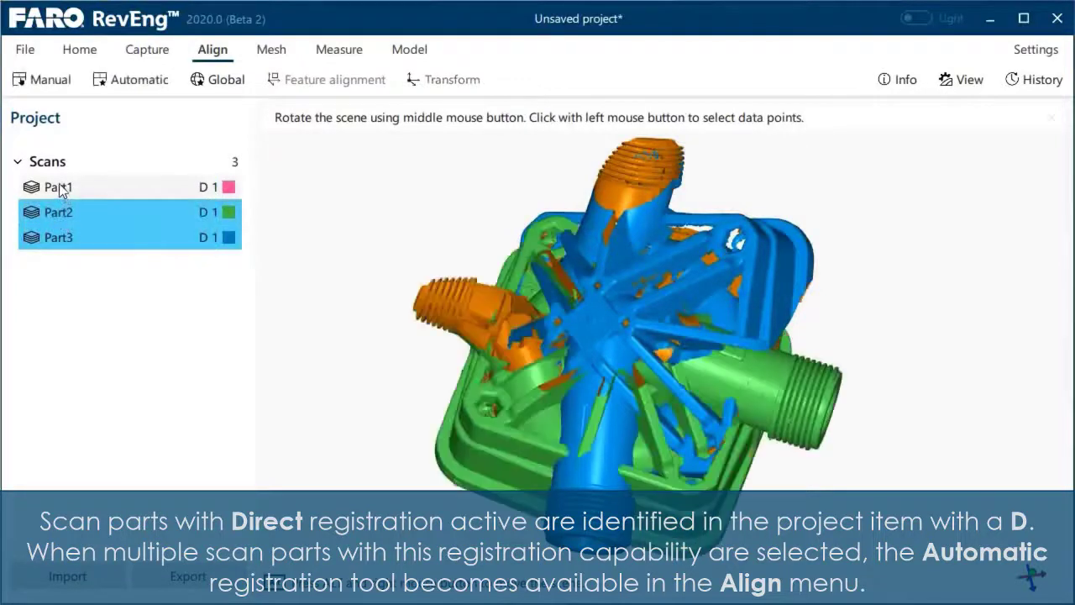
left_click(59, 188, "ctrl")
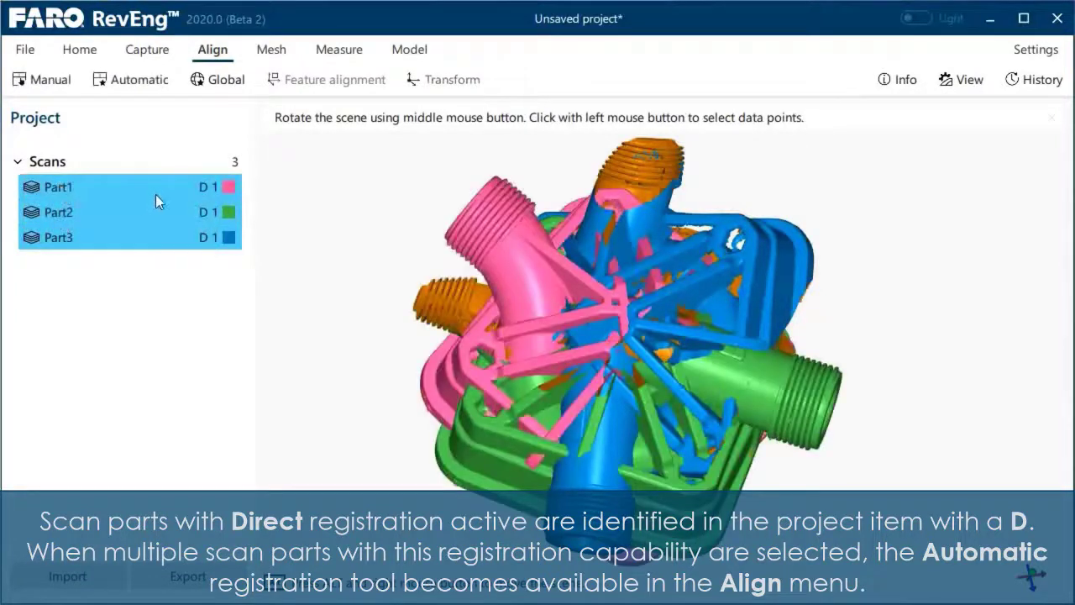
left_click(134, 87)
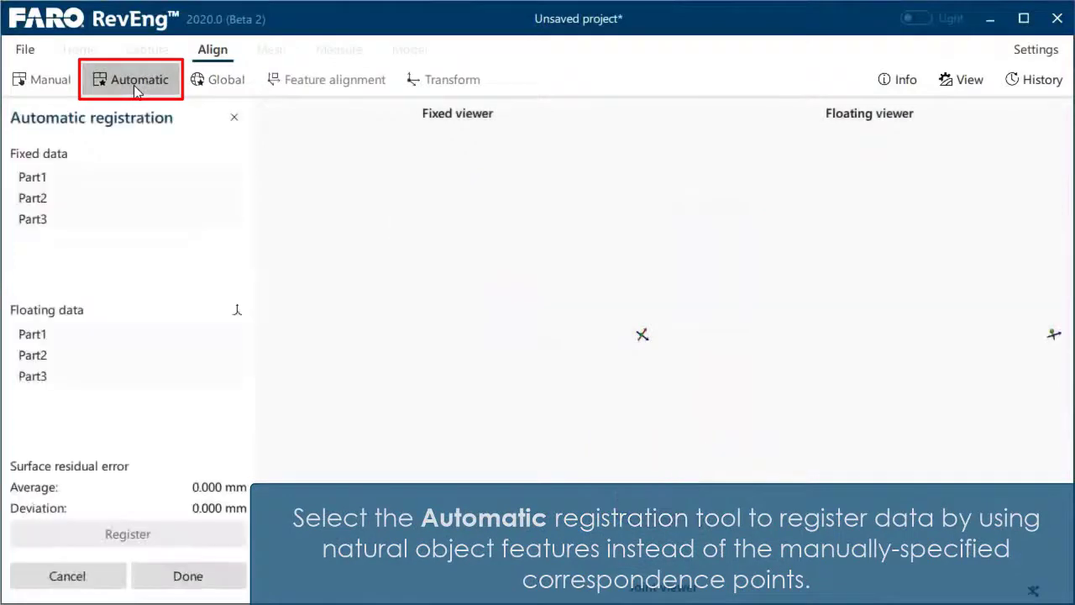
Step: Register Part2, then Part3, as floating data onto the fixed Part1 and finish
left_click(58, 180)
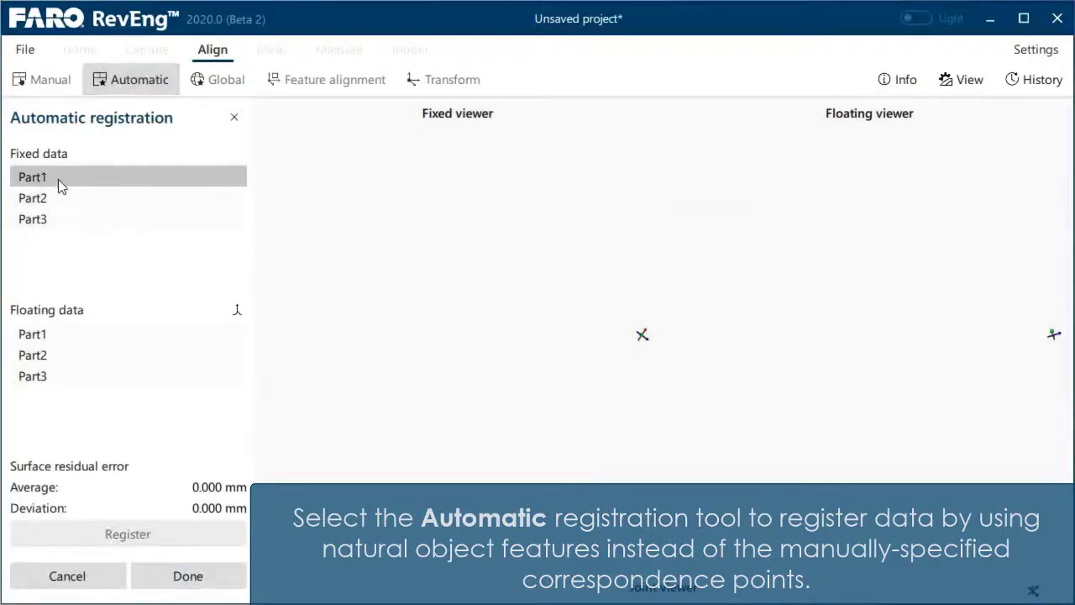
left_click(50, 354)
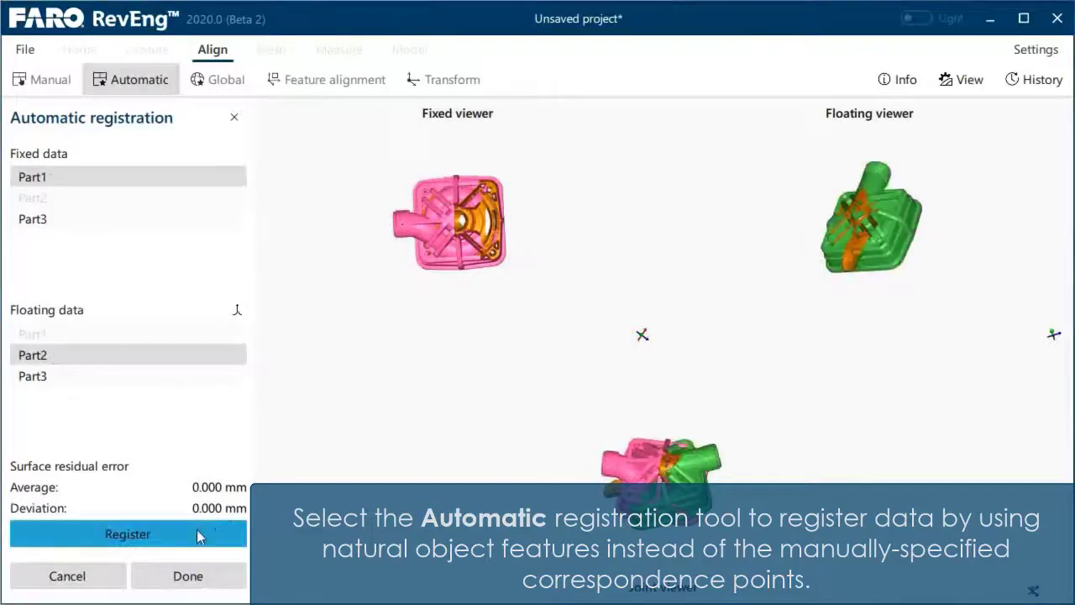
left_click(198, 534)
left_click(94, 375)
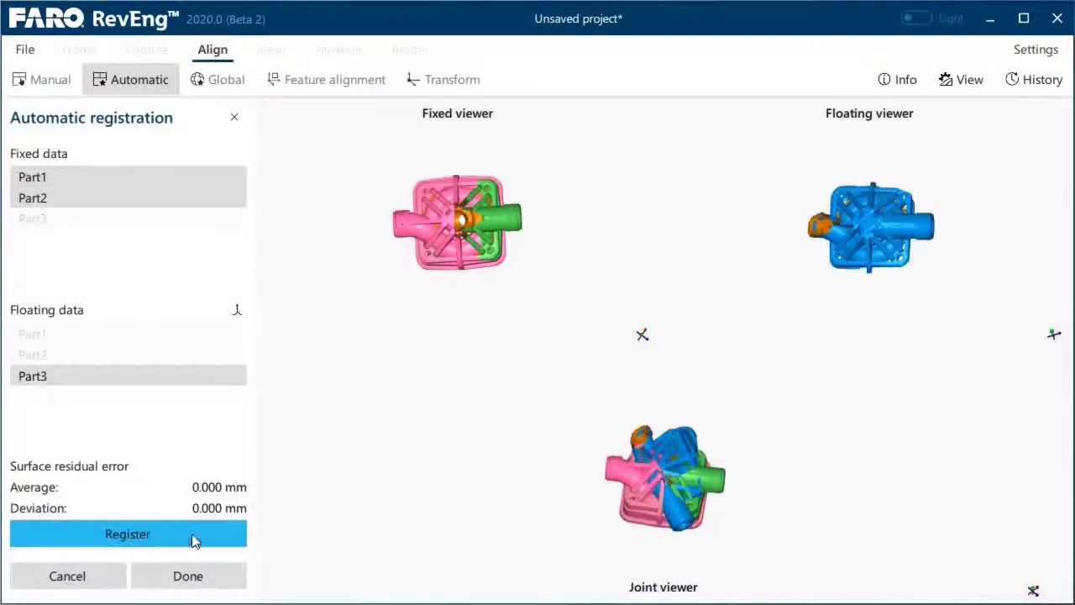
left_click(192, 535)
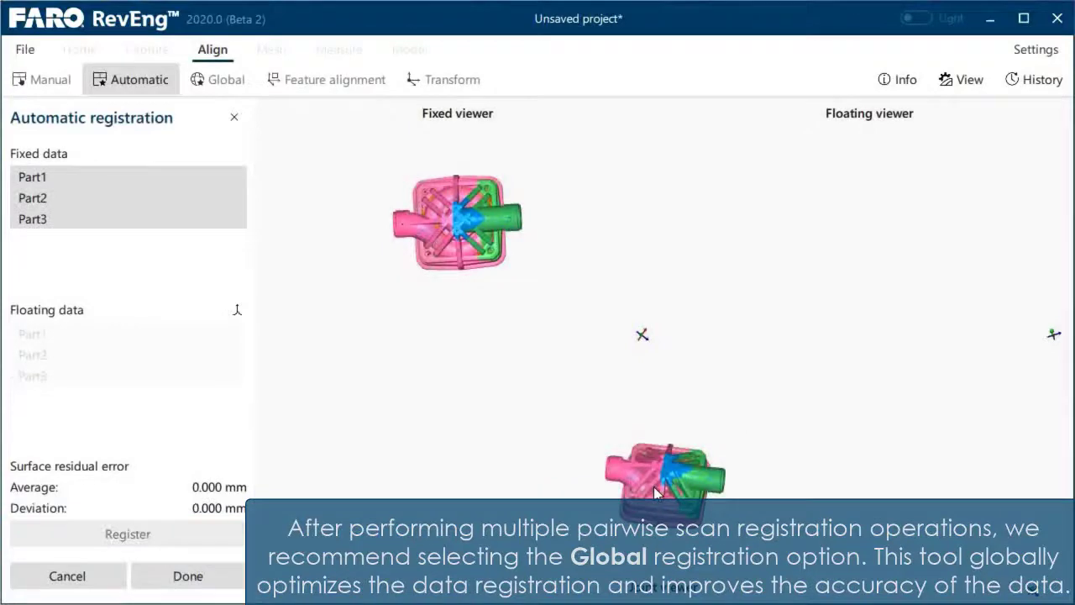
left_click(206, 580)
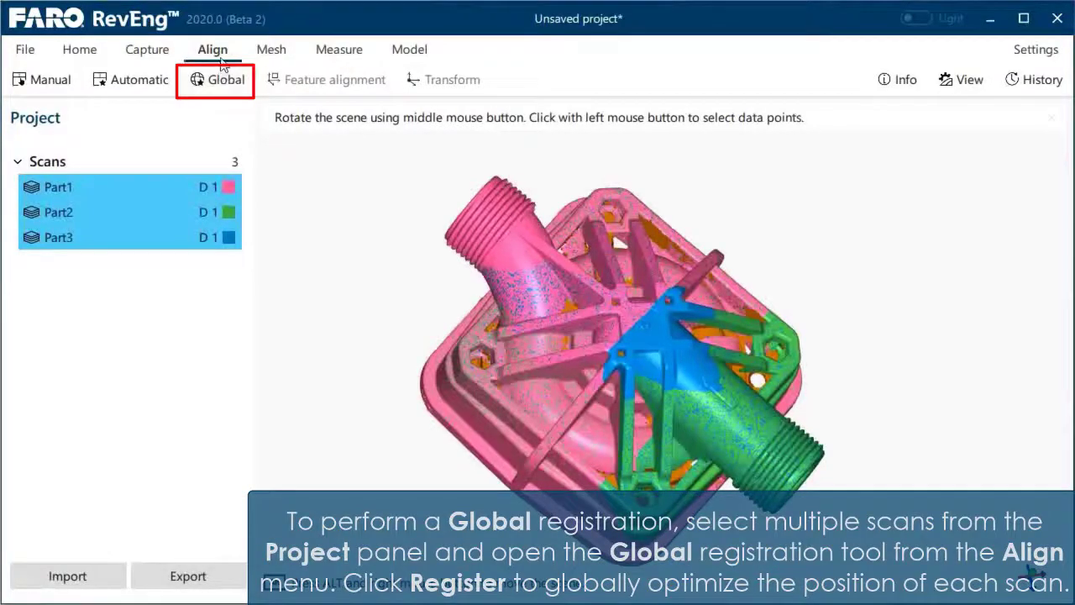
Step: Run Global Optimization registration with 2.00 mm maximum distance and confirm with Done
left_click(228, 85)
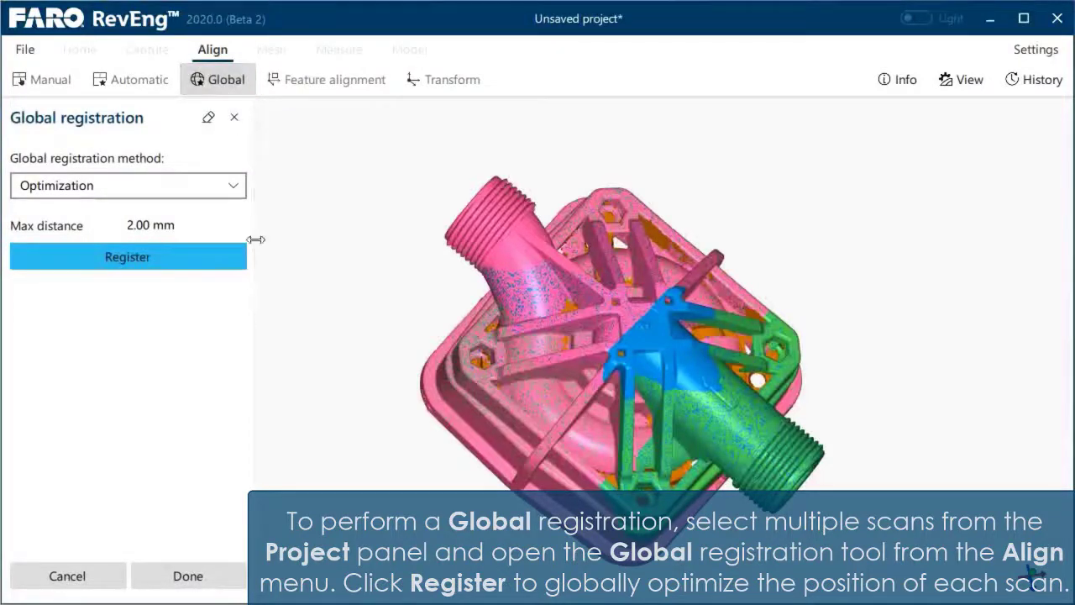
left_click(208, 264)
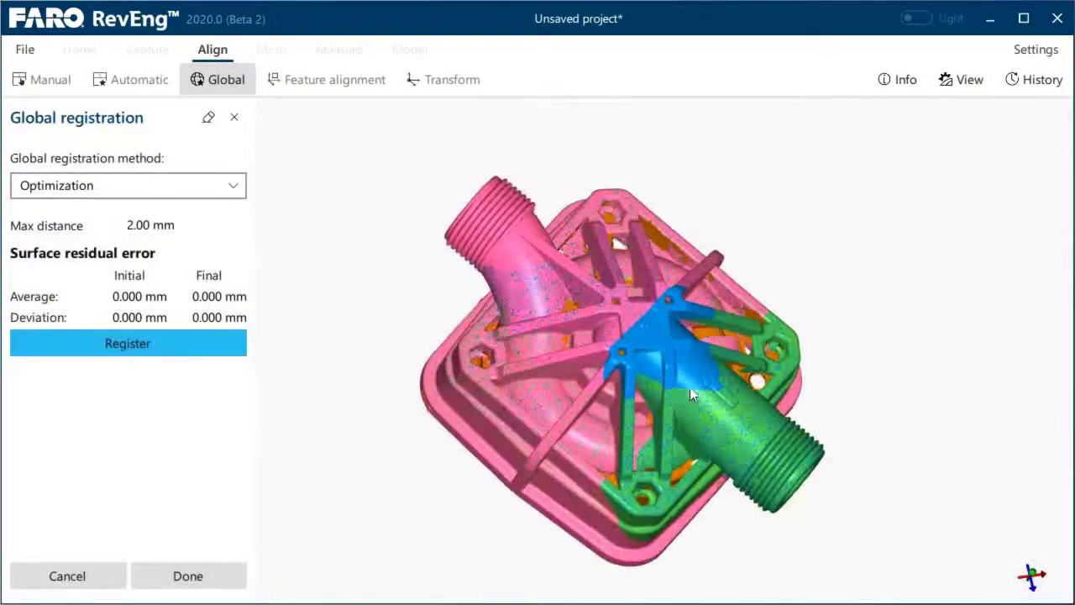
scroll(594, 308, "up", 3)
scroll(594, 308, "up", 3)
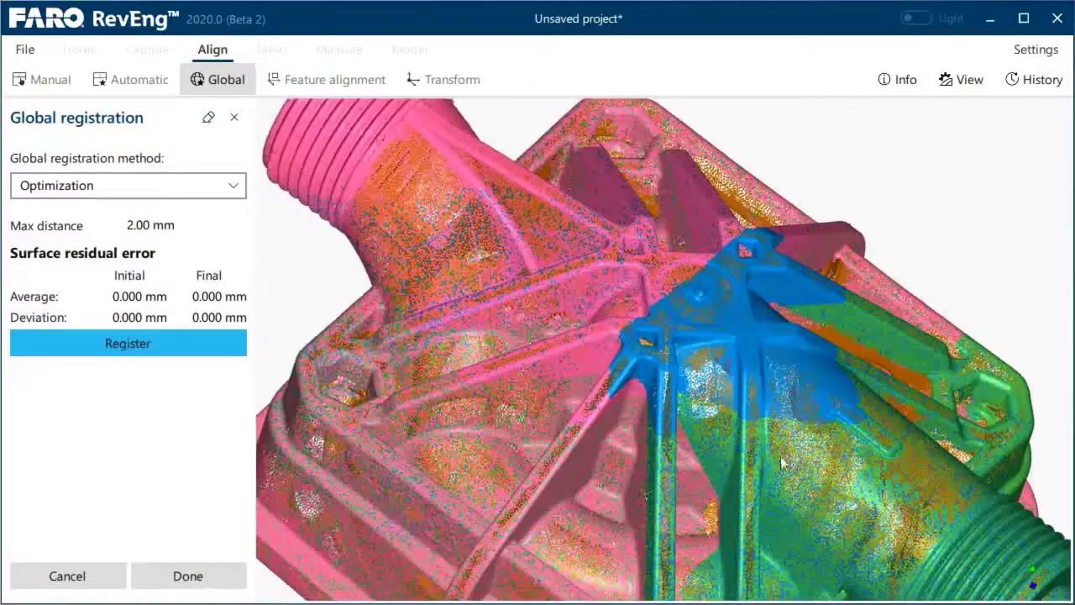
left_click(216, 586)
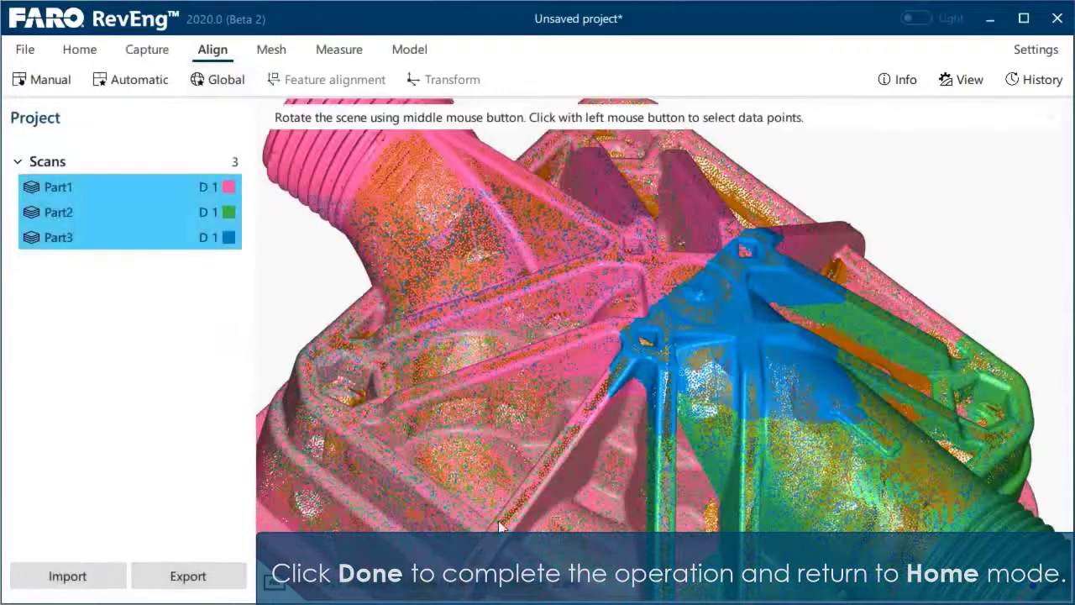